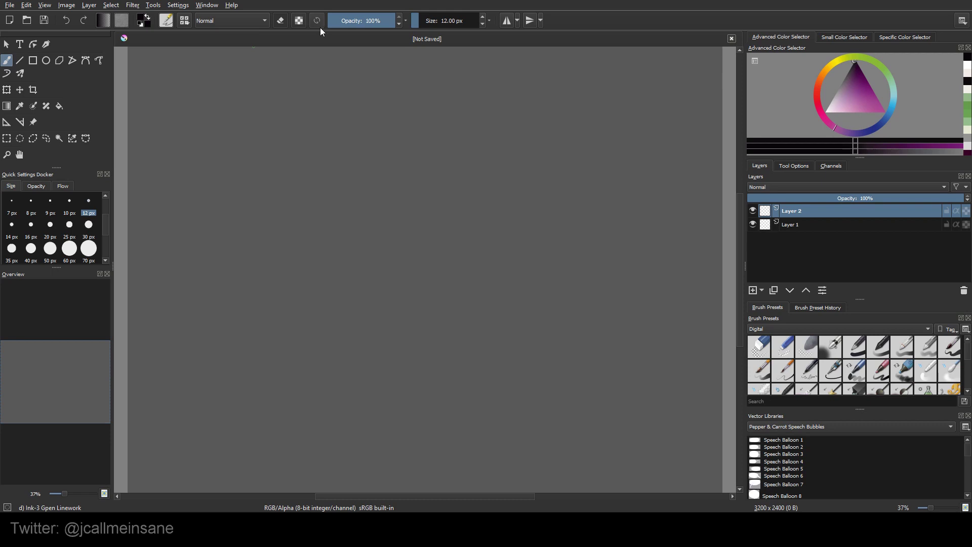
# - Check and dismiss the pop-up palette, then drag a black looping ink scribble across the canvas centre
pyautogui.rightClick(358, 170)
pyautogui.rightClick(419, 209)
pyautogui.rightClick(336, 178)
pyautogui.rightClick(329, 96)
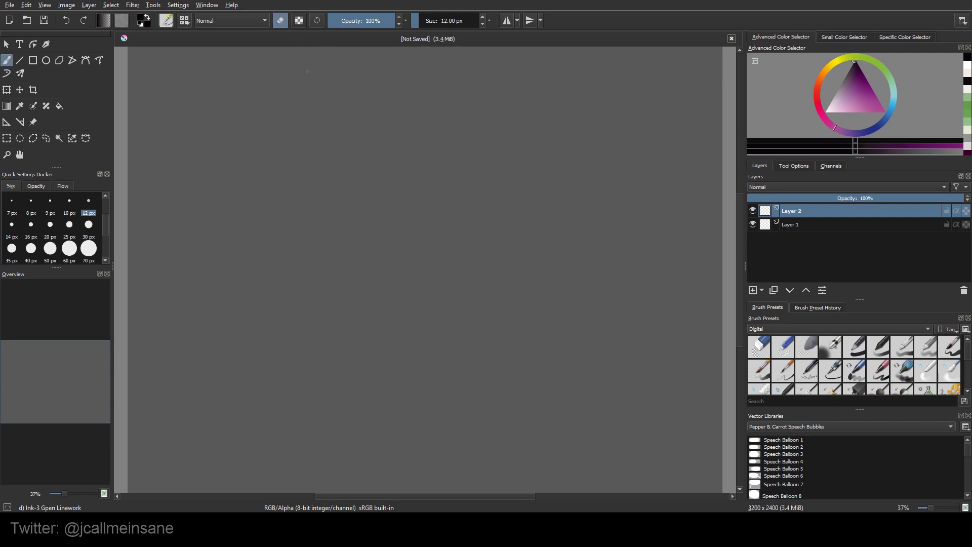
pyautogui.moveTo(303, 199)
pyautogui.mouseDown()
pyautogui.moveTo(329, 181)
pyautogui.moveTo(314, 230)
pyautogui.moveTo(344, 273)
pyautogui.moveTo(314, 373)
pyautogui.moveTo(487, 267)
pyautogui.moveTo(454, 199)
pyautogui.moveTo(435, 378)
pyautogui.moveTo(518, 160)
pyautogui.moveTo(549, 295)
pyautogui.moveTo(344, 324)
pyautogui.moveTo(473, 173)
pyautogui.moveTo(439, 309)
pyautogui.moveTo(298, 206)
pyautogui.mouseUp()
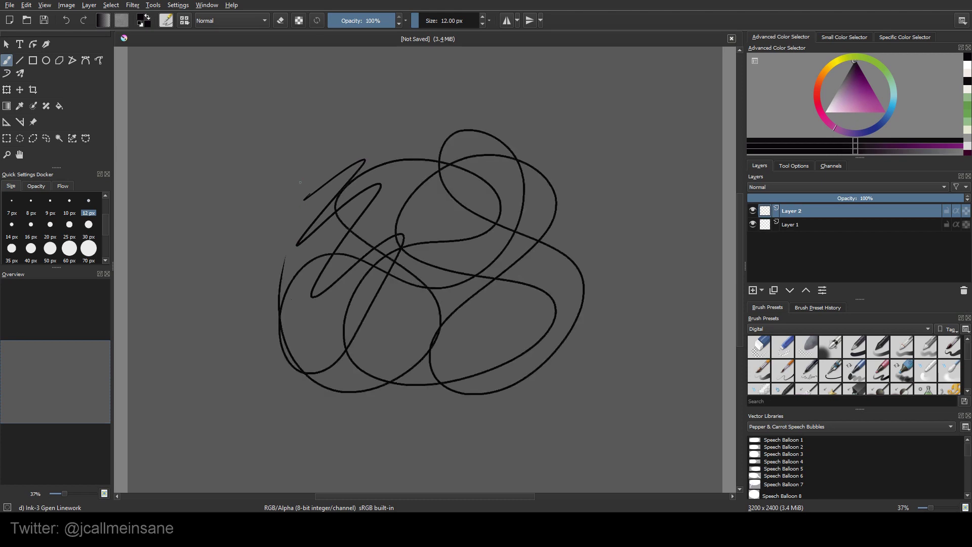
# - Erase the scribble's upper-left loops with the Eraser Circle preset, enlarged to about 54 px
pyautogui.press('e')
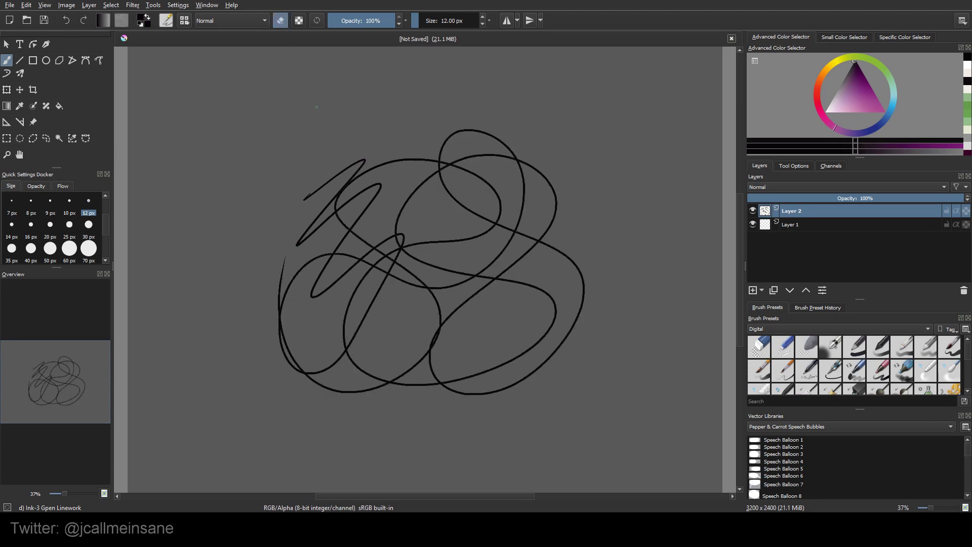
pyautogui.moveTo(339, 174)
pyautogui.mouseDown()
pyautogui.moveTo(367, 170)
pyautogui.moveTo(306, 233)
pyautogui.moveTo(354, 254)
pyautogui.mouseUp()
pyautogui.press('e')
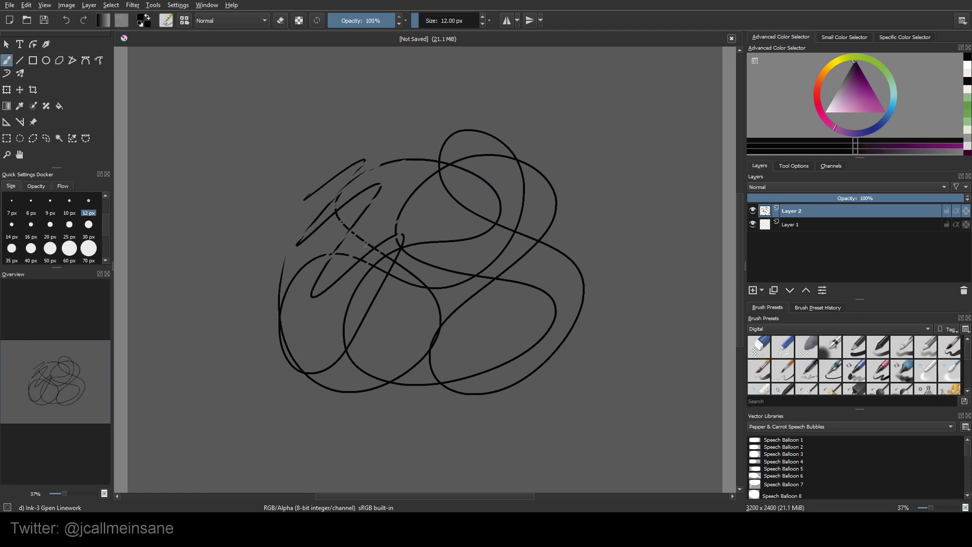
pyautogui.press('e')
pyautogui.moveTo(358, 232)
pyautogui.mouseDown()
pyautogui.moveTo(374, 234)
pyautogui.moveTo(384, 264)
pyautogui.moveTo(428, 246)
pyautogui.moveTo(375, 302)
pyautogui.moveTo(399, 205)
pyautogui.mouseUp()
pyautogui.press('e')
pyautogui.press('e')
pyautogui.press('e')
pyautogui.press('e')
pyautogui.press('e')
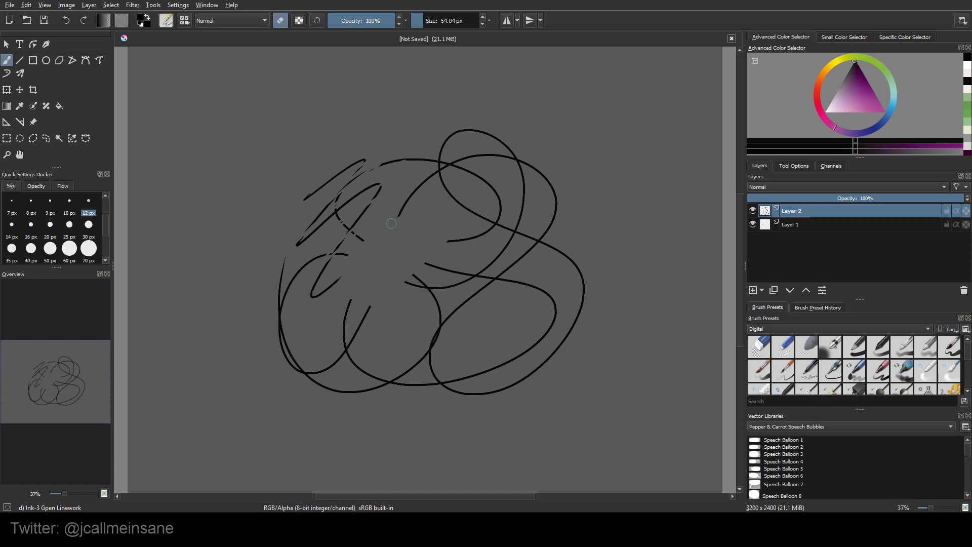
pyautogui.press('e')
pyautogui.press('e')
pyautogui.press('e')
pyautogui.press('e')
pyautogui.press('e')
pyautogui.press('e')
pyautogui.press('e')
pyautogui.press('e')
pyautogui.rightClick(398, 231)
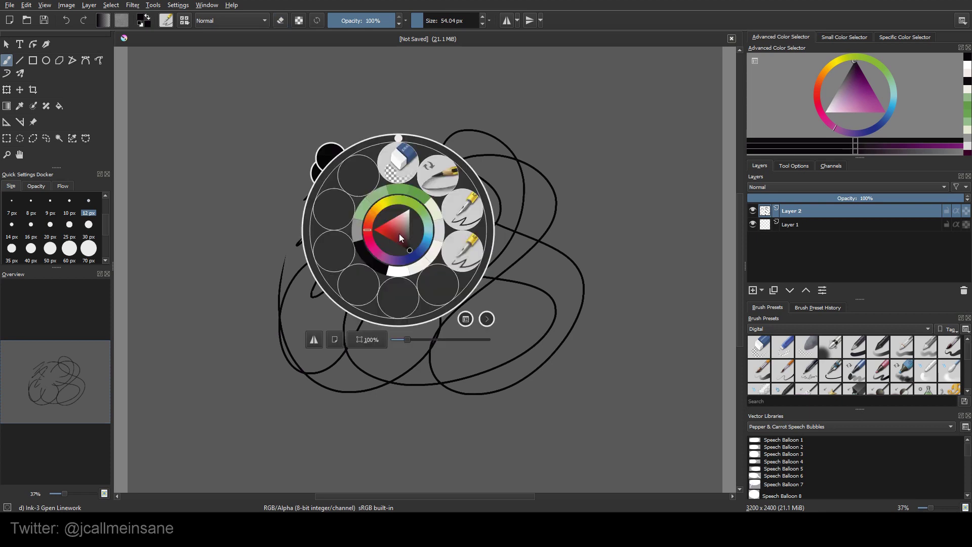
pyautogui.click(398, 174)
pyautogui.moveTo(404, 200)
pyautogui.mouseDown()
pyautogui.moveTo(449, 158)
pyautogui.moveTo(414, 172)
pyautogui.moveTo(409, 150)
pyautogui.moveTo(356, 164)
pyautogui.moveTo(378, 149)
pyautogui.moveTo(322, 278)
pyautogui.moveTo(338, 276)
pyautogui.moveTo(328, 260)
pyautogui.moveTo(391, 301)
pyautogui.moveTo(411, 328)
pyautogui.mouseUp()
# - Draw two thin Ink-3 Gpen strokes in the erased gap, trimming the second stroke's top end
pyautogui.rightClick(348, 231)
pyautogui.click(423, 258)
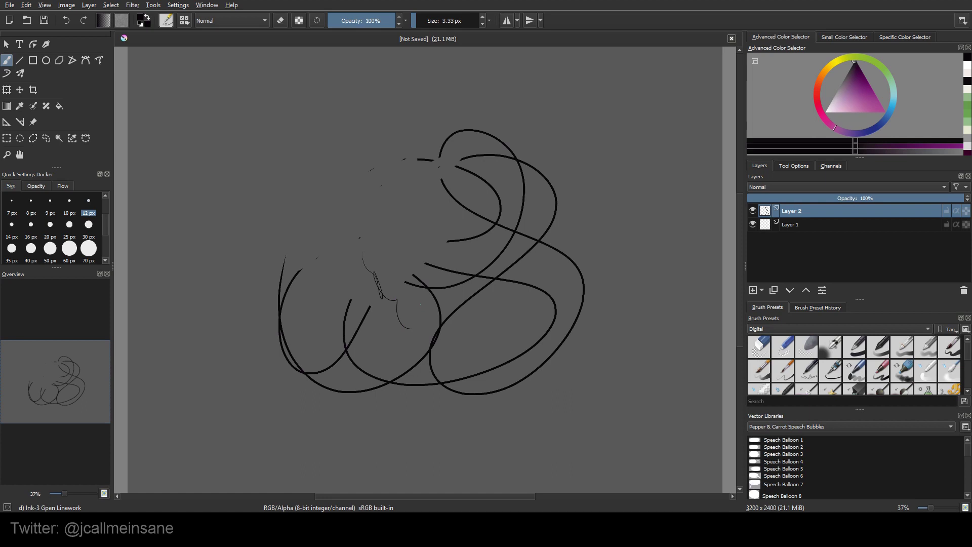
pyautogui.press('1')
pyautogui.hotkey('ctrl', 'z')
pyautogui.moveTo(316, 260)
pyautogui.mouseDown()
pyautogui.moveTo(347, 347)
pyautogui.moveTo(385, 360)
pyautogui.mouseUp()
pyautogui.moveTo(337, 272)
pyautogui.mouseDown()
pyautogui.moveTo(354, 313)
pyautogui.moveTo(404, 366)
pyautogui.mouseUp()
pyautogui.press('e')
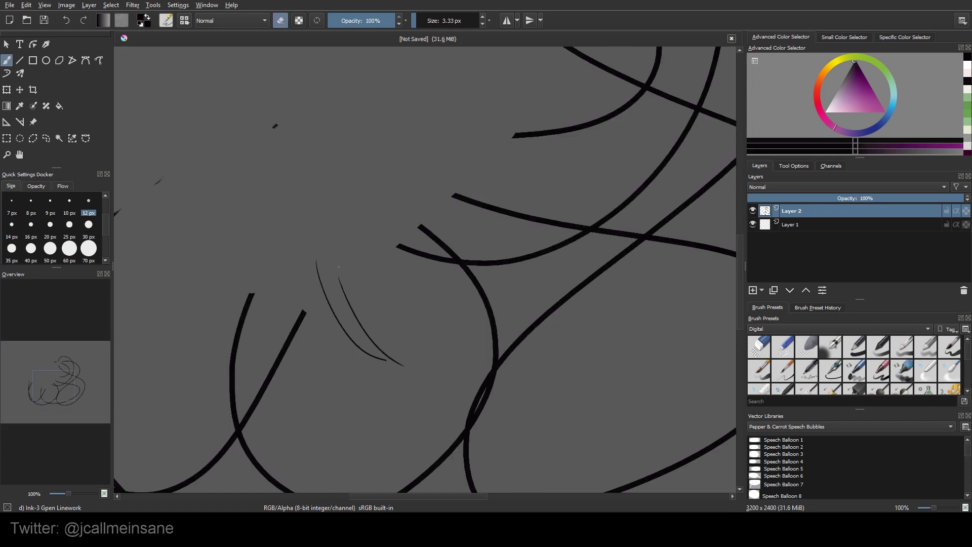
pyautogui.moveTo(345, 294); pyautogui.dragTo(353, 304)
pyautogui.press('e')
# - With Preserve Alpha on, paint over the scribble's upper and right-hand lines in pink at 256 px
pyautogui.scroll(-2, 397, 183)
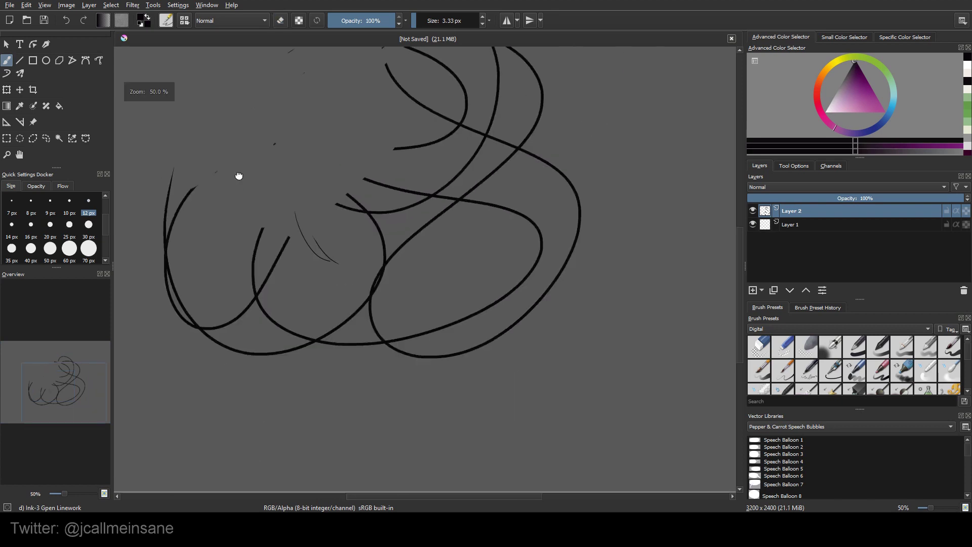
pyautogui.scroll(-2, 397, 265)
pyautogui.moveTo(397, 265); pyautogui.dragTo(415, 278)
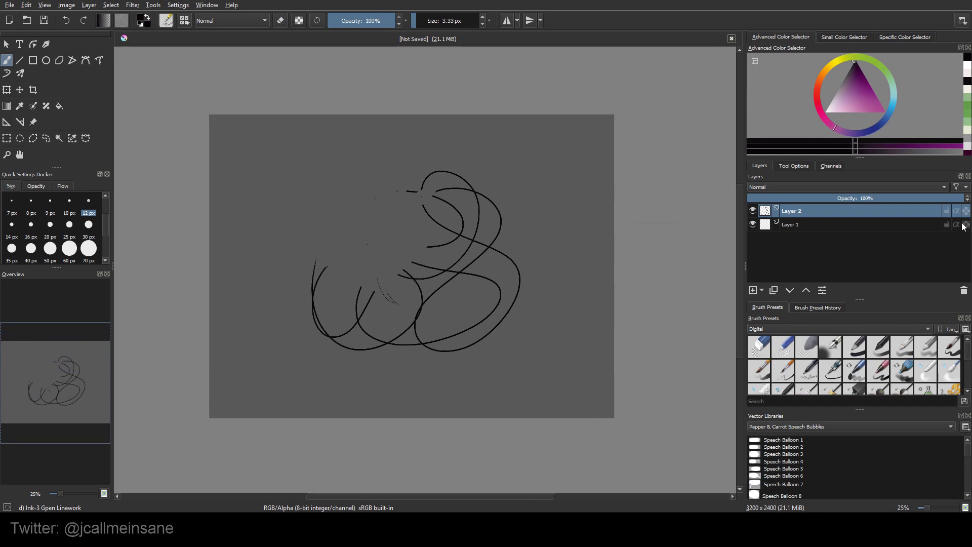
pyautogui.click(298, 20)
pyautogui.moveTo(424, 295); pyautogui.dragTo(456, 295)
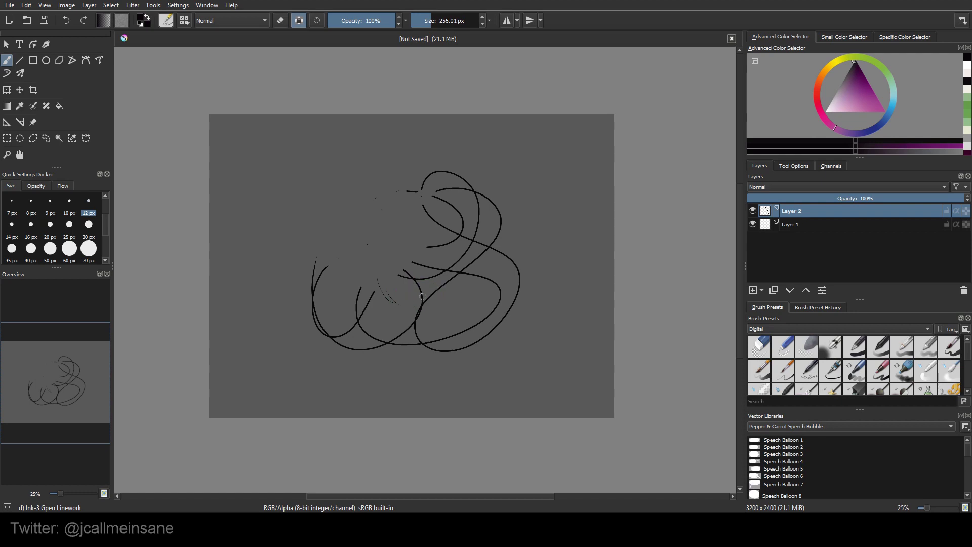
pyautogui.moveTo(858, 97); pyautogui.dragTo(858, 112)
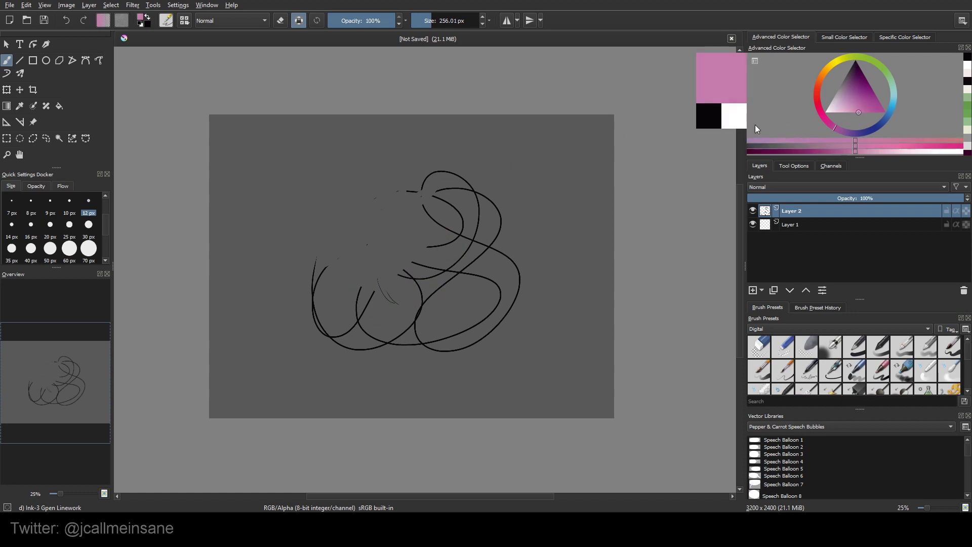
pyautogui.moveTo(405, 273)
pyautogui.mouseDown()
pyautogui.moveTo(479, 247)
pyautogui.moveTo(423, 229)
pyautogui.moveTo(402, 205)
pyautogui.moveTo(369, 210)
pyautogui.mouseUp()
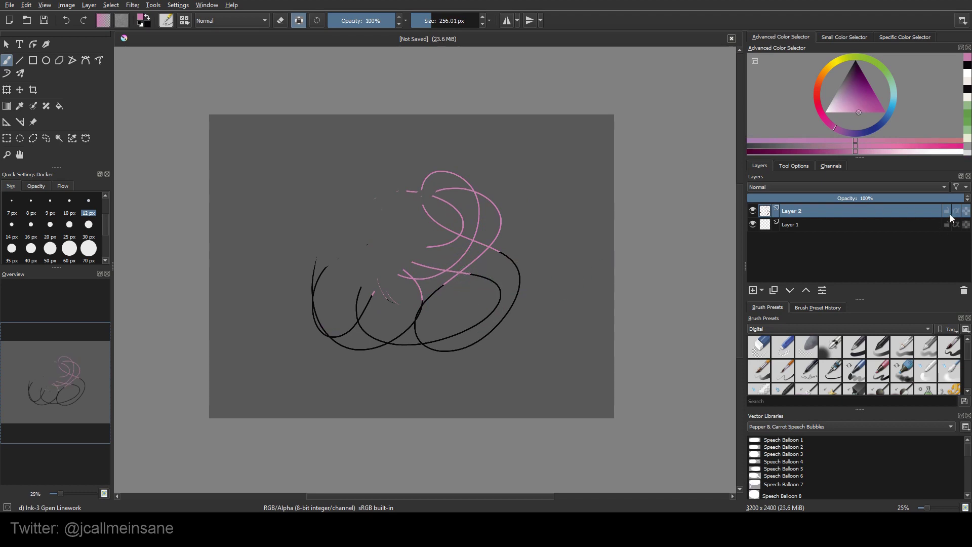
pyautogui.moveTo(483, 264)
pyautogui.mouseDown()
pyautogui.moveTo(530, 273)
pyautogui.moveTo(528, 299)
pyautogui.moveTo(441, 299)
pyautogui.moveTo(393, 346)
pyautogui.mouseUp()
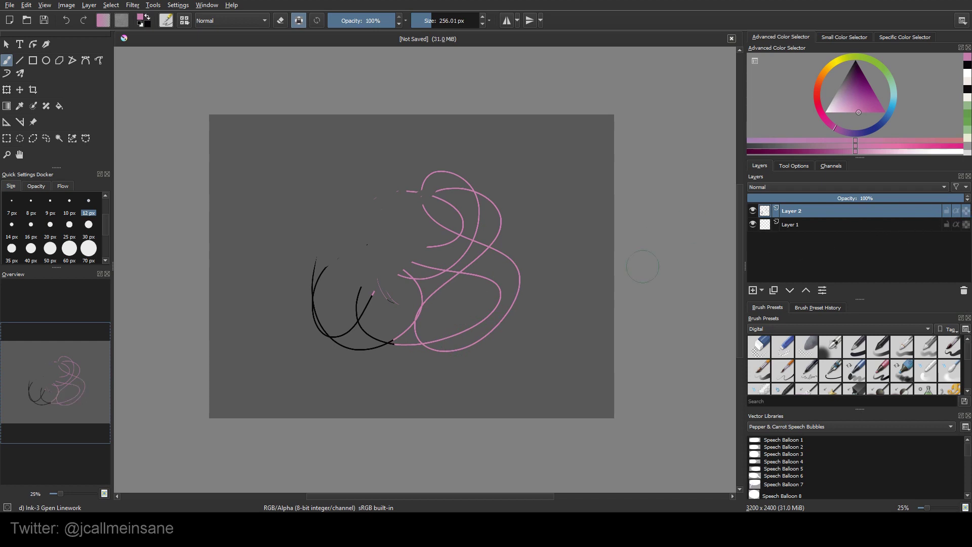
# - Turn off Preserve Alpha and paint two large pink blobs on Layer 1, left and upper right
pyautogui.click(304, 16)
pyautogui.click(811, 228)
pyautogui.moveTo(293, 182)
pyautogui.mouseDown()
pyautogui.moveTo(284, 223)
pyautogui.moveTo(286, 342)
pyautogui.mouseUp()
pyautogui.moveTo(509, 205)
pyautogui.mouseDown()
pyautogui.moveTo(536, 192)
pyautogui.moveTo(544, 334)
pyautogui.mouseUp()
# - Choose a light blue and recolour Layer 2's pink lines blue with Preserve Alpha on
pyautogui.click(895, 104)
pyautogui.click(857, 108)
pyautogui.click(810, 211)
pyautogui.click(298, 21)
pyautogui.moveTo(514, 233)
pyautogui.mouseDown()
pyautogui.moveTo(465, 244)
pyautogui.moveTo(449, 276)
pyautogui.moveTo(429, 231)
pyautogui.mouseUp()
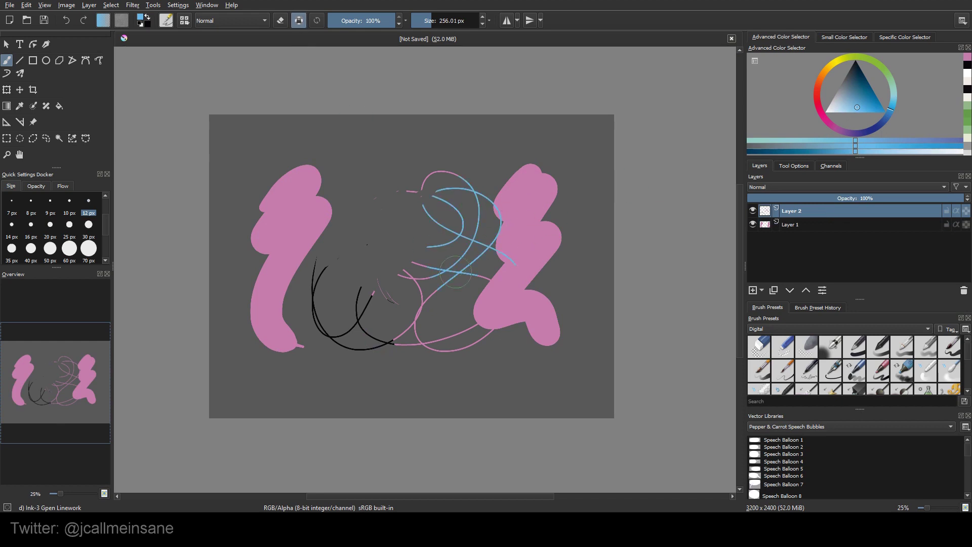
pyautogui.moveTo(423, 171); pyautogui.dragTo(441, 195)
# - Paint both pink blobs on Layer 1 blue, then turn Preserve Alpha off
pyautogui.click(810, 224)
pyautogui.moveTo(518, 275)
pyautogui.mouseDown()
pyautogui.moveTo(493, 299)
pyautogui.moveTo(498, 327)
pyautogui.moveTo(564, 325)
pyautogui.moveTo(537, 263)
pyautogui.moveTo(538, 156)
pyautogui.moveTo(545, 187)
pyautogui.mouseUp()
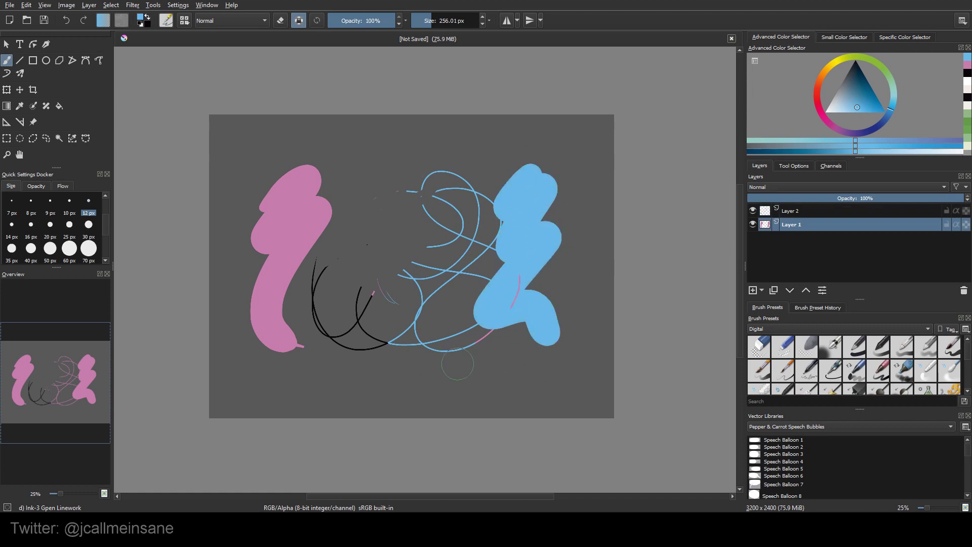
pyautogui.moveTo(312, 175)
pyautogui.mouseDown()
pyautogui.moveTo(288, 334)
pyautogui.moveTo(282, 168)
pyautogui.moveTo(266, 200)
pyautogui.mouseUp()
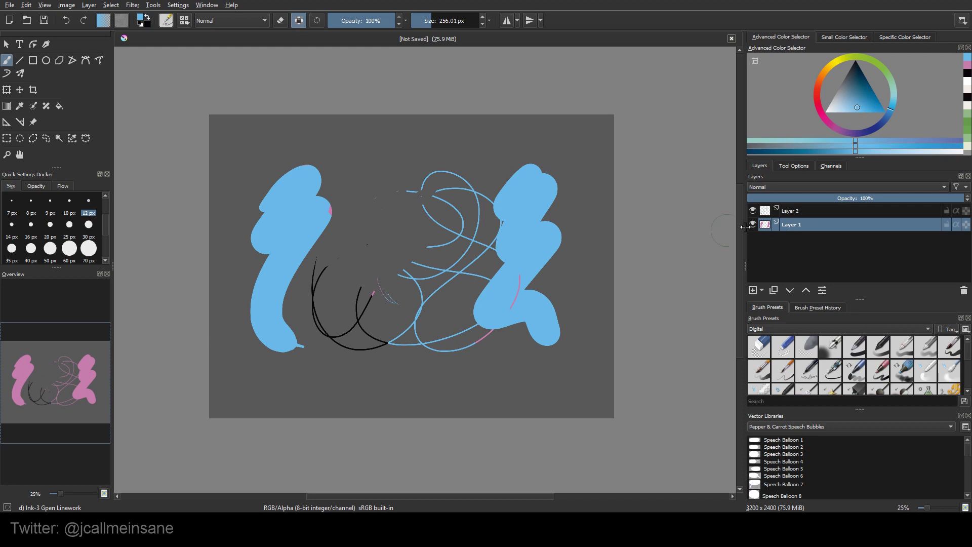
pyautogui.click(299, 20)
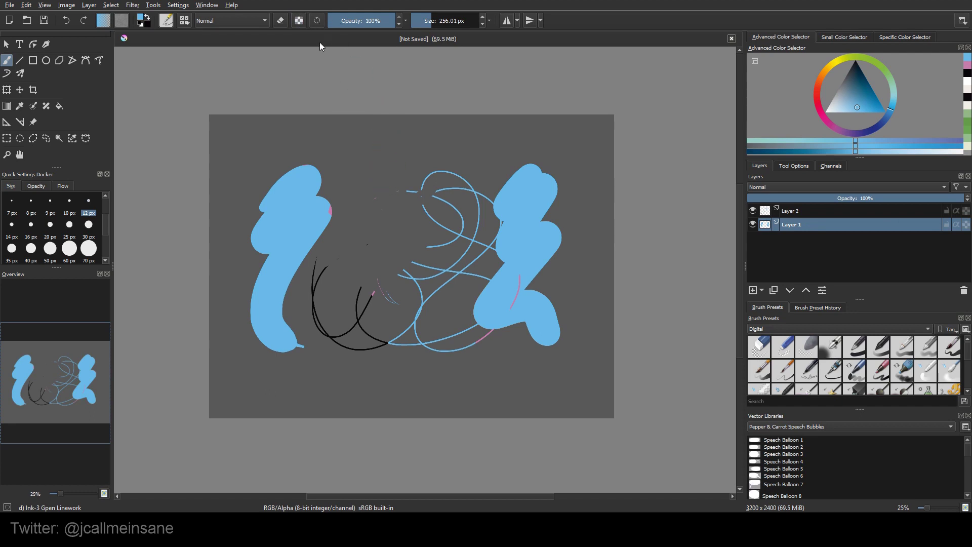
# - Paint broad blue over the upper left and centre-right, then set the brush to 25 px at 19% opacity
pyautogui.rightClick(337, 154)
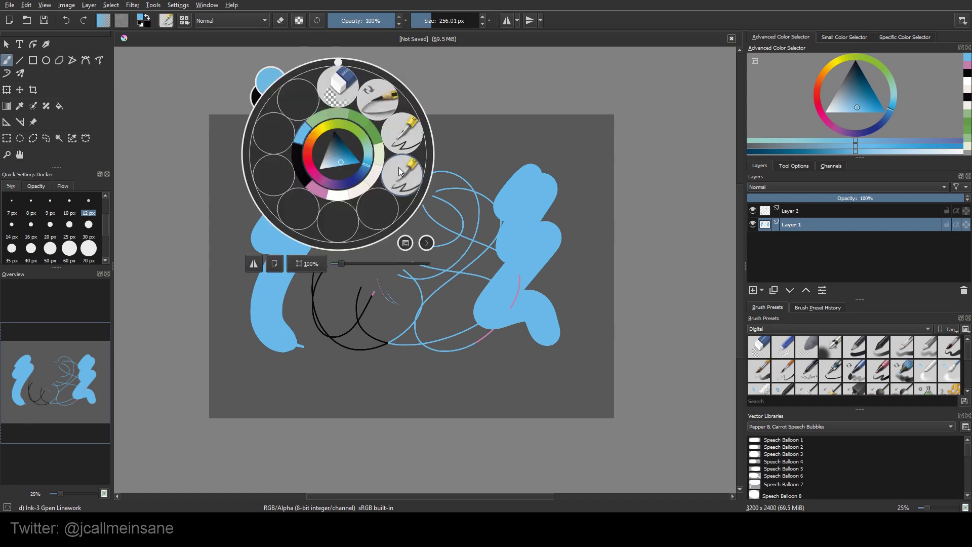
pyautogui.rightClick(358, 158)
pyautogui.rightClick(389, 179)
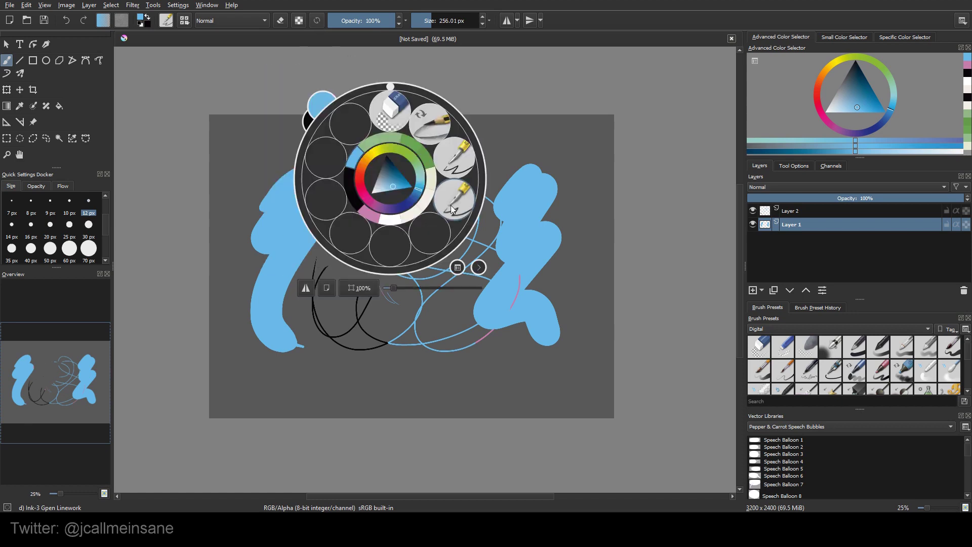
pyautogui.click(458, 208)
pyautogui.moveTo(291, 137)
pyautogui.mouseDown()
pyautogui.moveTo(352, 205)
pyautogui.moveTo(349, 304)
pyautogui.moveTo(418, 233)
pyautogui.moveTo(421, 210)
pyautogui.moveTo(448, 239)
pyautogui.mouseUp()
pyautogui.moveTo(483, 172); pyautogui.dragTo(499, 195)
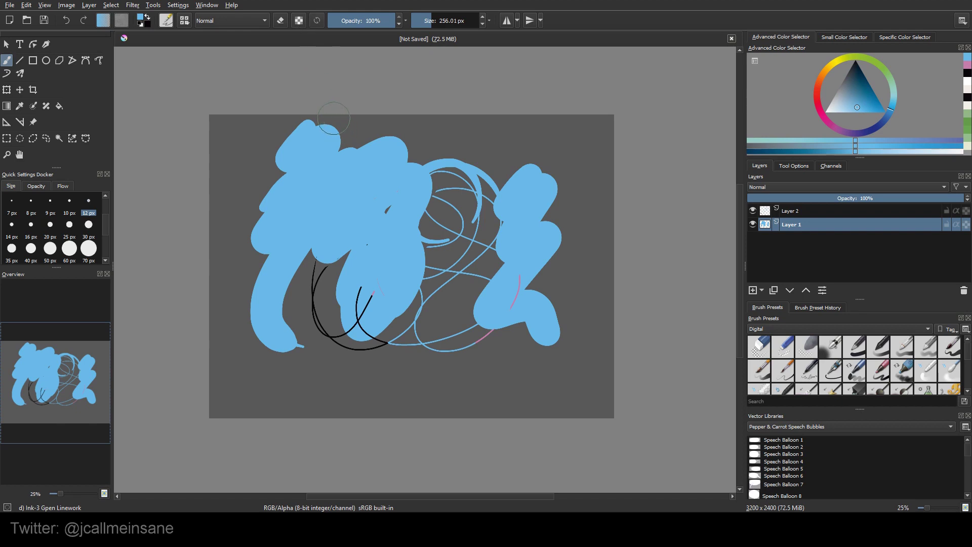
pyautogui.moveTo(434, 19); pyautogui.dragTo(421, 19)
pyautogui.moveTo(355, 20); pyautogui.dragTo(340, 20)
# - Reload the original 3.33 px, 100% brush and draw thin blue lines along the top, right and bottom
pyautogui.click(50, 226)
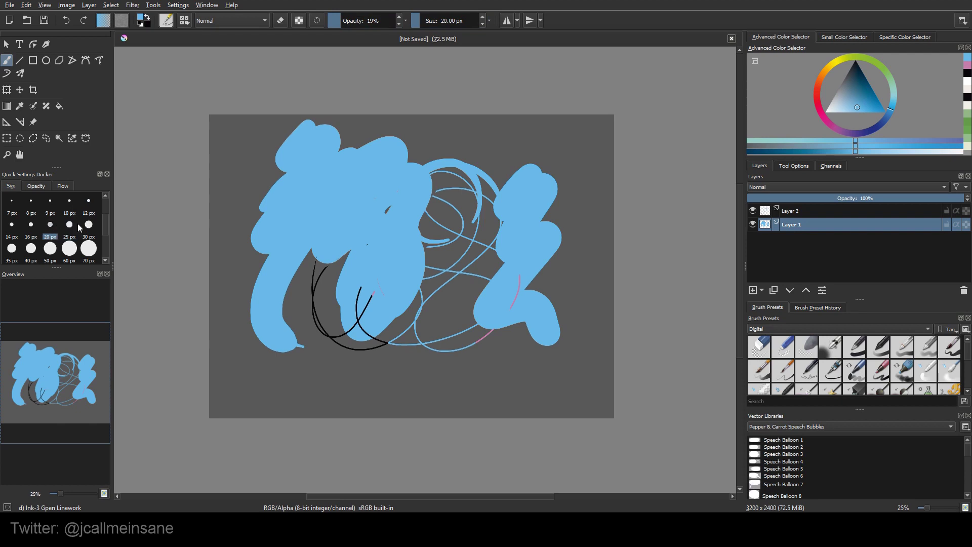
pyautogui.click(317, 23)
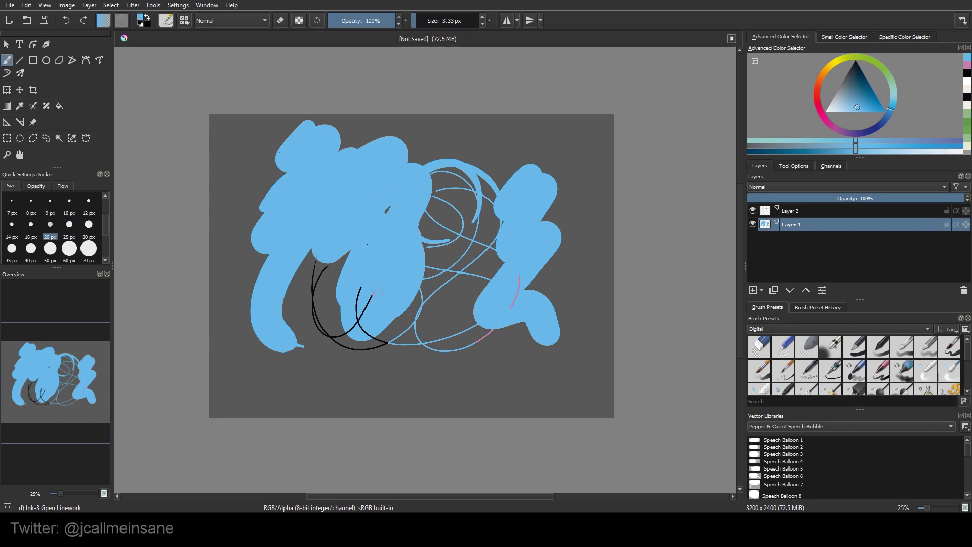
pyautogui.moveTo(381, 123)
pyautogui.mouseDown()
pyautogui.moveTo(447, 145)
pyautogui.moveTo(514, 133)
pyautogui.moveTo(549, 141)
pyautogui.mouseUp()
pyautogui.moveTo(582, 144); pyautogui.dragTo(593, 246)
pyautogui.moveTo(270, 363)
pyautogui.mouseDown()
pyautogui.moveTo(293, 373)
pyautogui.moveTo(335, 351)
pyautogui.moveTo(383, 378)
pyautogui.moveTo(463, 361)
pyautogui.mouseUp()
# - Erase a wide vertical strip through the blue paint with Eraser Circle at about 218 px, then reset it to 50 px
pyautogui.rightClick(416, 260)
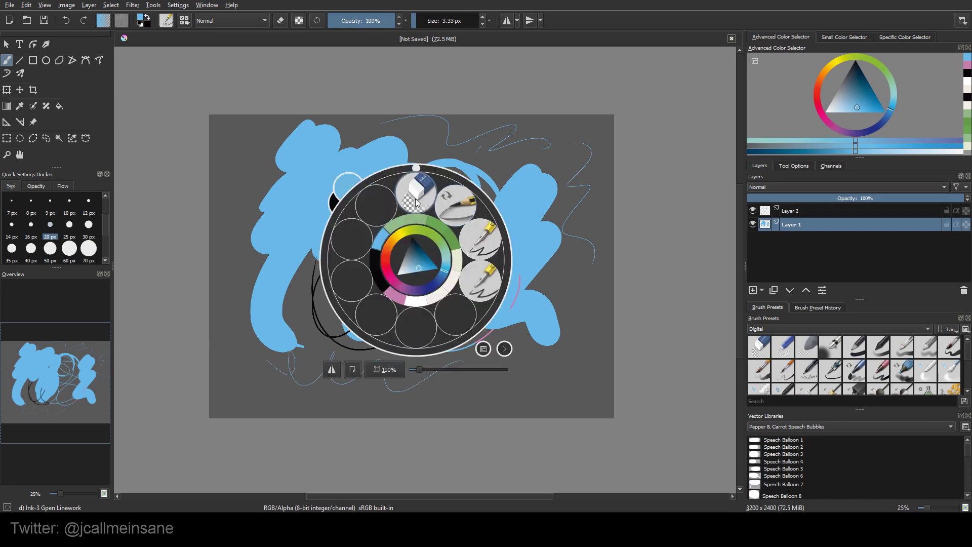
pyautogui.click(455, 206)
pyautogui.moveTo(430, 180)
pyautogui.mouseDown()
pyautogui.moveTo(380, 233)
pyautogui.moveTo(425, 200)
pyautogui.moveTo(431, 184)
pyautogui.moveTo(390, 209)
pyautogui.moveTo(384, 197)
pyautogui.moveTo(420, 188)
pyautogui.mouseUp()
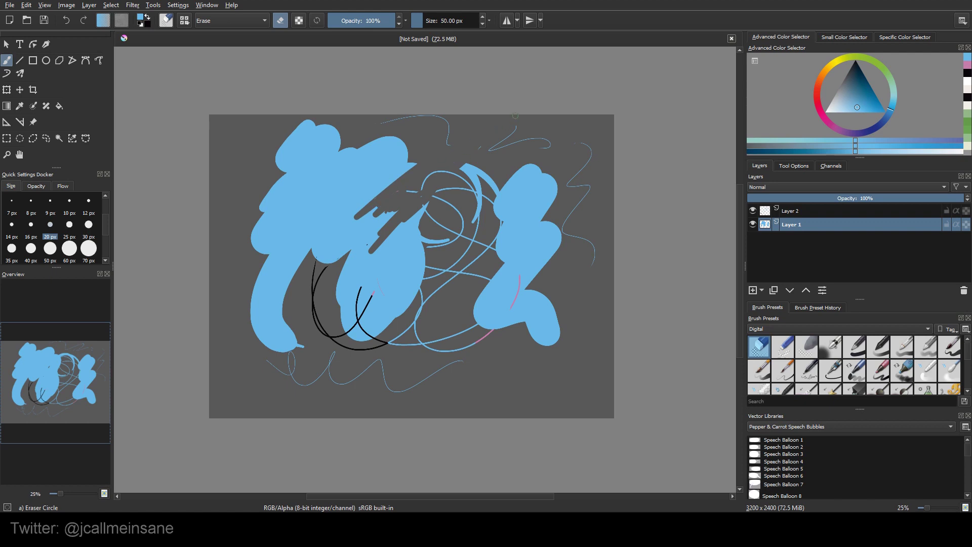
pyautogui.keyDown('shift'); pyautogui.moveTo(364, 238); pyautogui.dragTo(393, 238); pyautogui.keyUp('shift')
pyautogui.moveTo(392, 234)
pyautogui.mouseDown()
pyautogui.moveTo(407, 288)
pyautogui.moveTo(420, 212)
pyautogui.moveTo(372, 152)
pyautogui.moveTo(401, 167)
pyautogui.mouseUp()
pyautogui.click(317, 21)
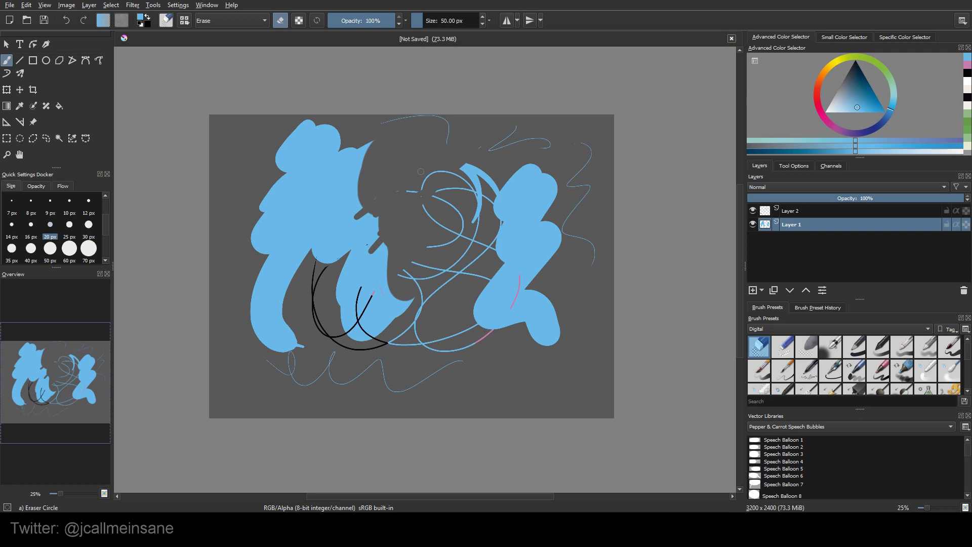
# - Erase the upper part of the right-hand blue blob and the small blue fragment near the top
pyautogui.moveTo(474, 167)
pyautogui.mouseDown()
pyautogui.moveTo(493, 187)
pyautogui.moveTo(523, 203)
pyautogui.moveTo(529, 158)
pyautogui.moveTo(538, 157)
pyautogui.moveTo(552, 195)
pyautogui.moveTo(546, 186)
pyautogui.moveTo(508, 214)
pyautogui.moveTo(552, 187)
pyautogui.moveTo(556, 221)
pyautogui.moveTo(555, 249)
pyautogui.mouseUp()
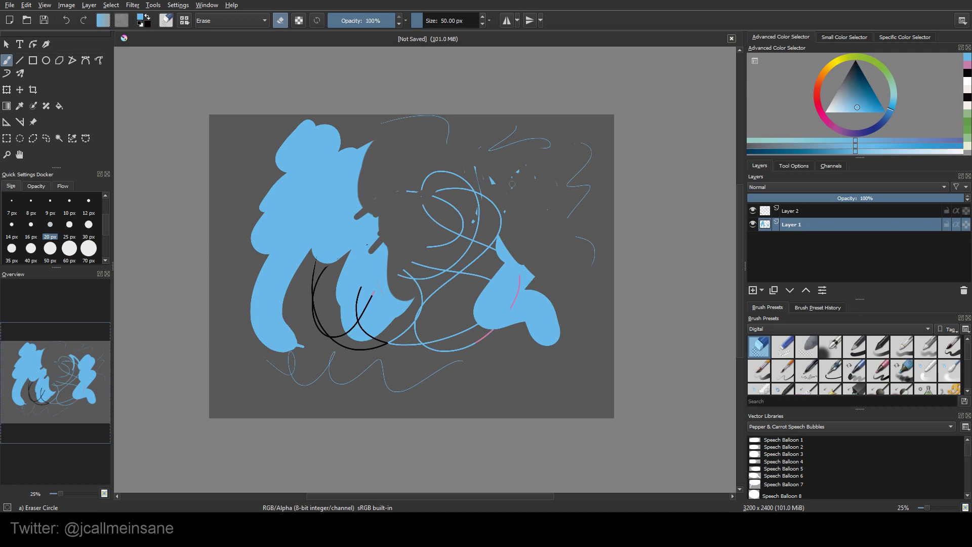
pyautogui.moveTo(490, 192); pyautogui.dragTo(484, 189)
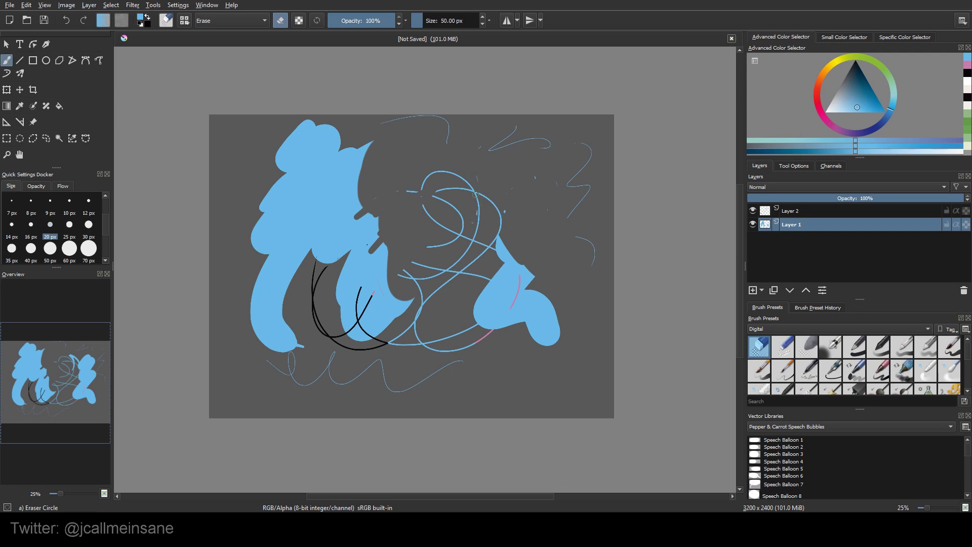